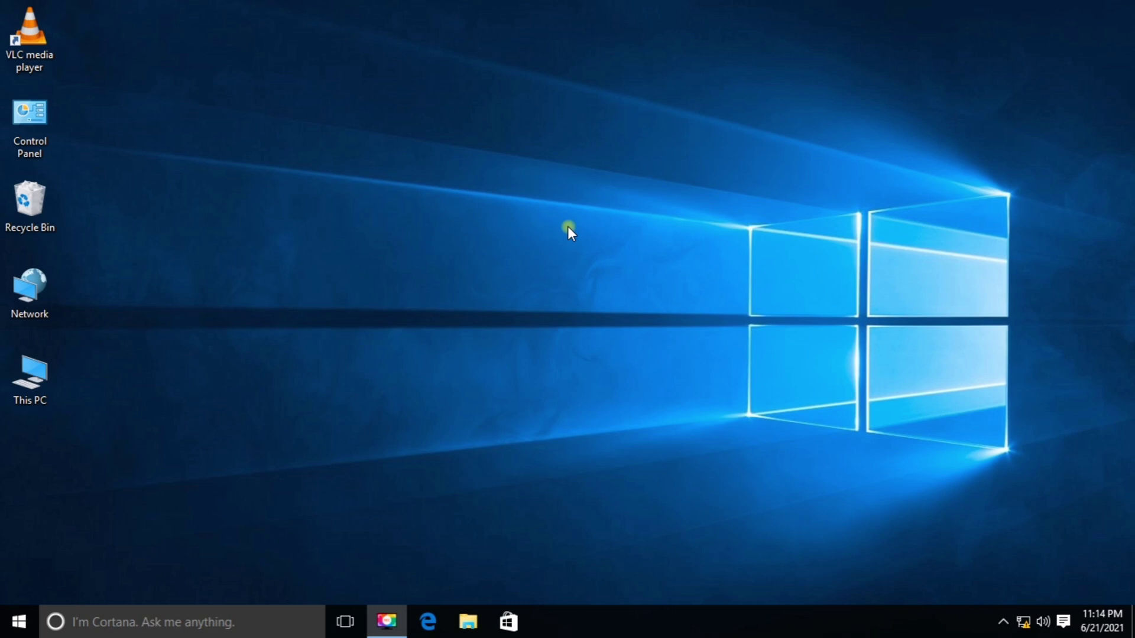
Check the system properties and This PC's drives, close both windows, and refresh the desktop.
{"action": "right_click", "coordinate": [56, 405]}
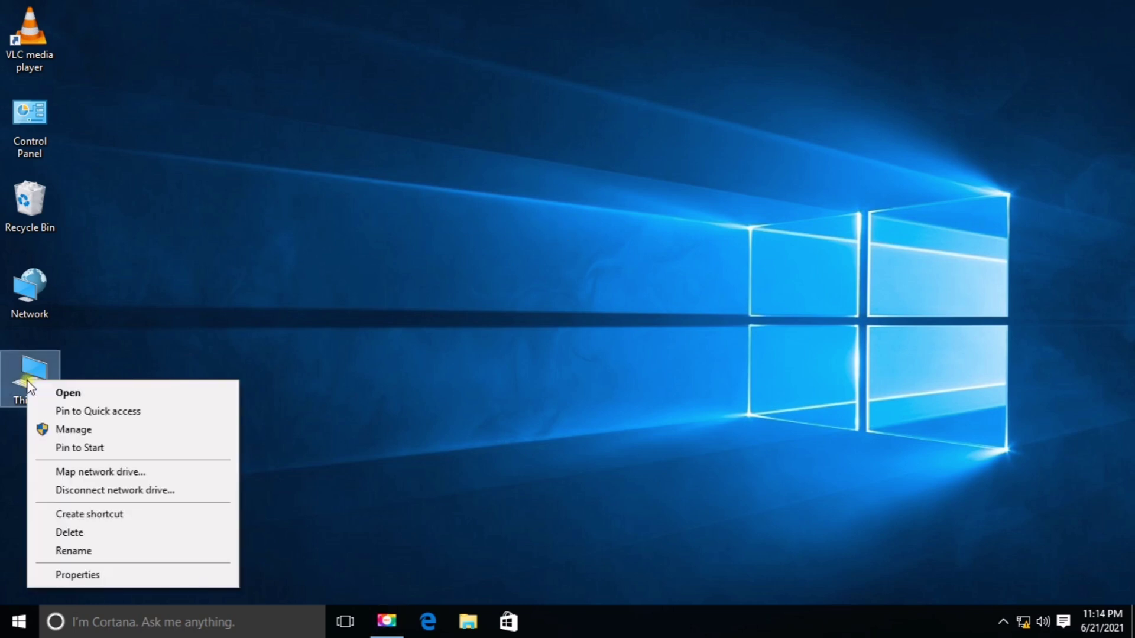
{"action": "left_click", "coordinate": [141, 575]}
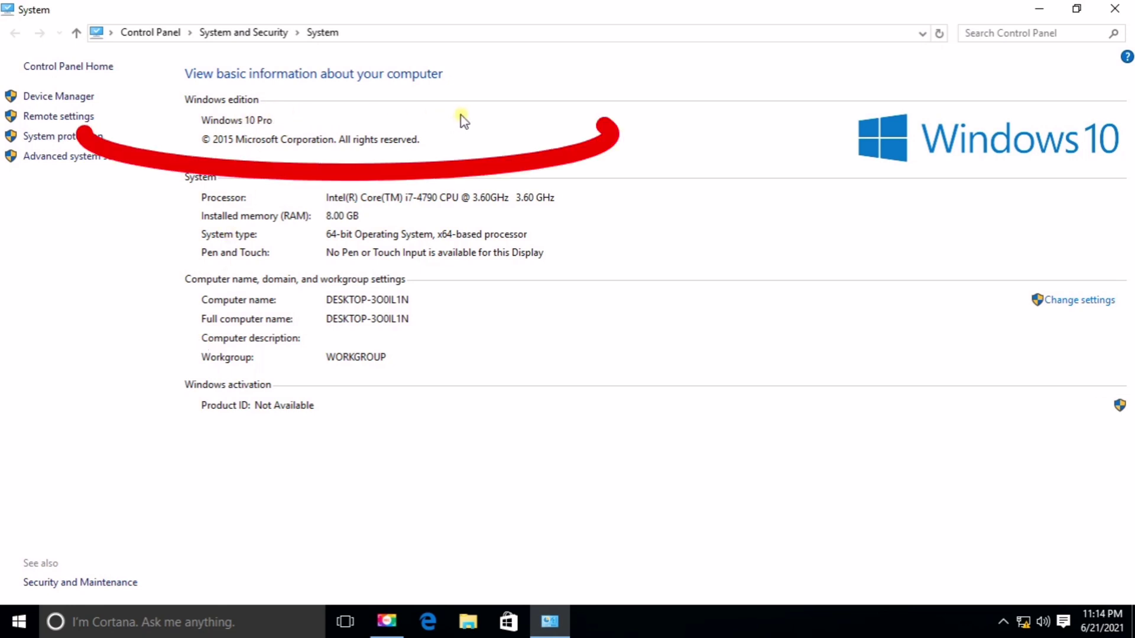
{"action": "key", "text": "super+e"}
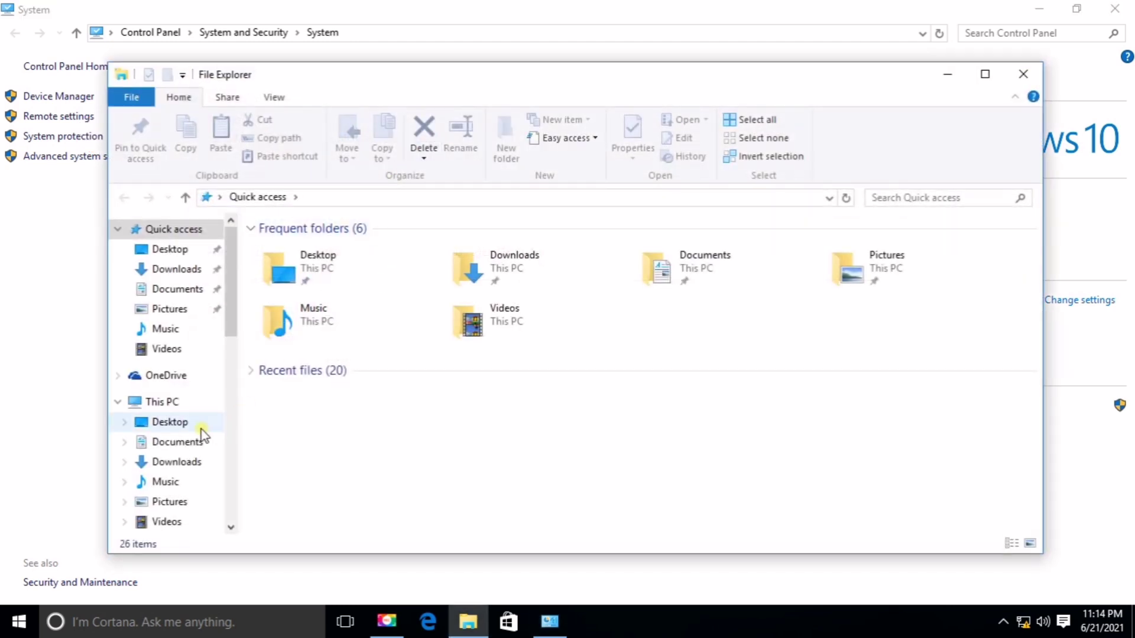
{"action": "left_click", "coordinate": [172, 402]}
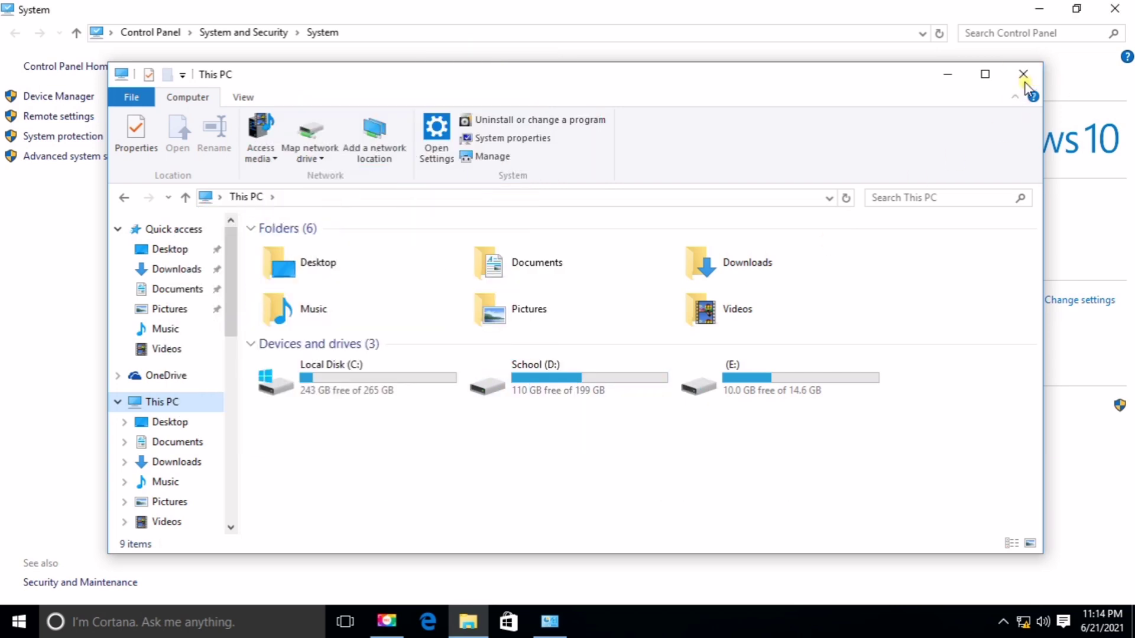
{"action": "left_click", "coordinate": [1023, 75]}
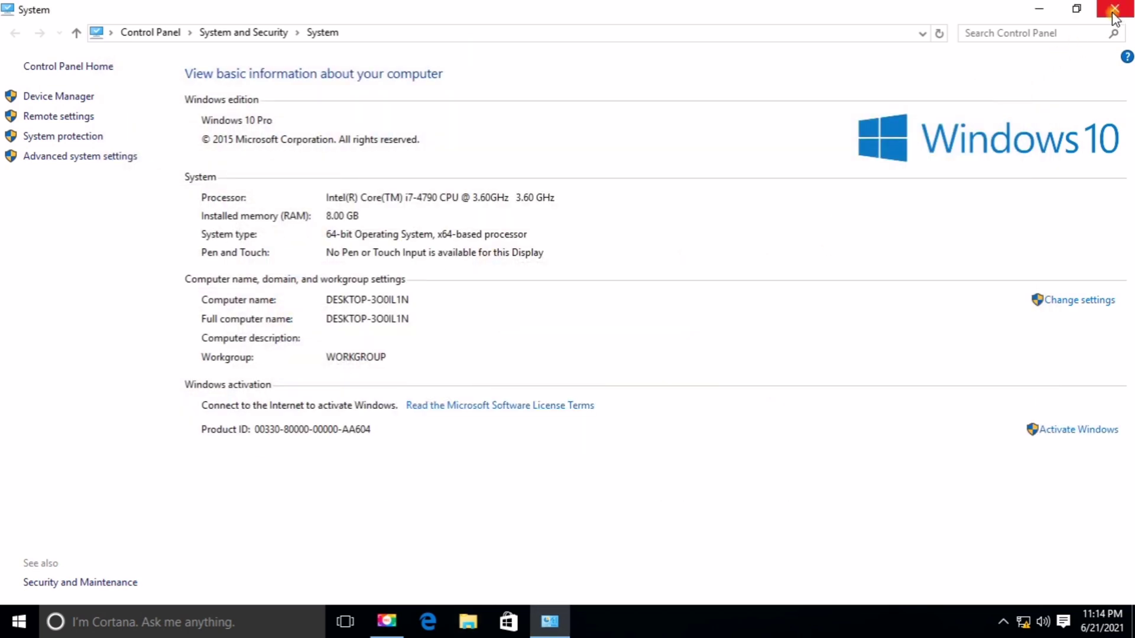
{"action": "left_click", "coordinate": [1113, 10]}
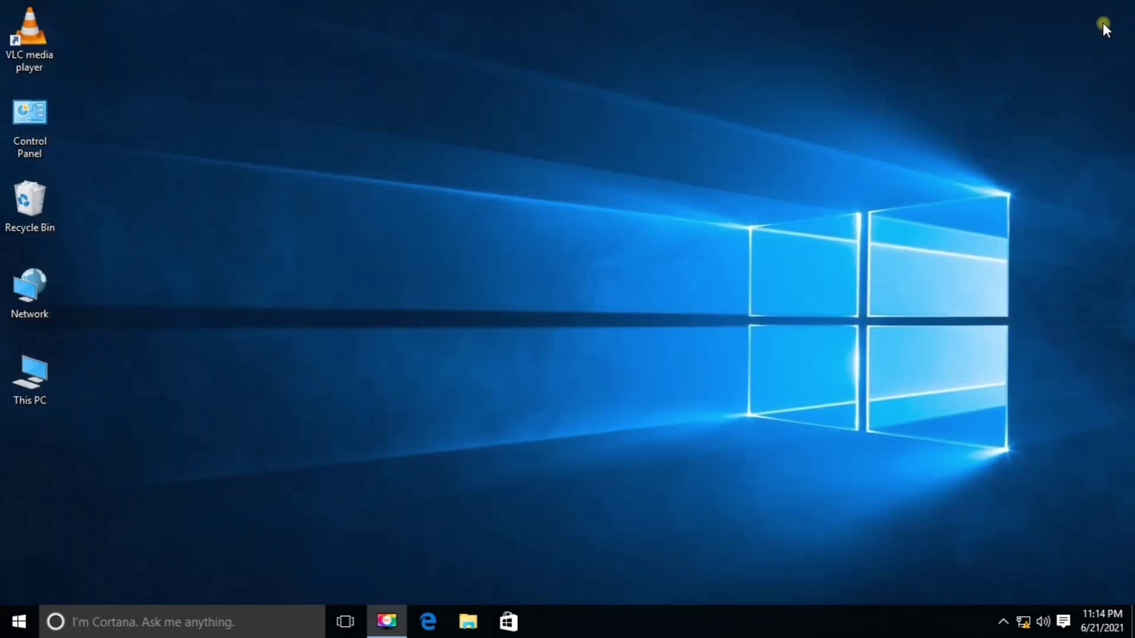
{"action": "right_click", "coordinate": [512, 221]}
{"action": "left_click", "coordinate": [559, 268]}
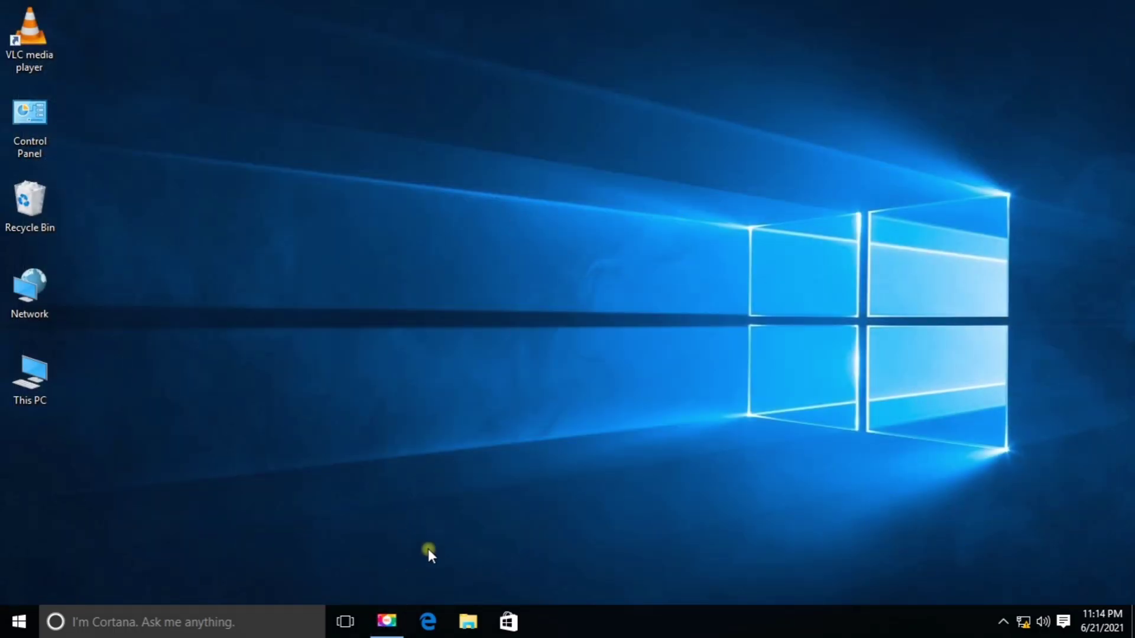
Open the USB drive (E:) from This PC and launch its setup application.
{"action": "left_click", "coordinate": [39, 378]}
{"action": "key", "text": "super"}
{"action": "key", "text": "super"}
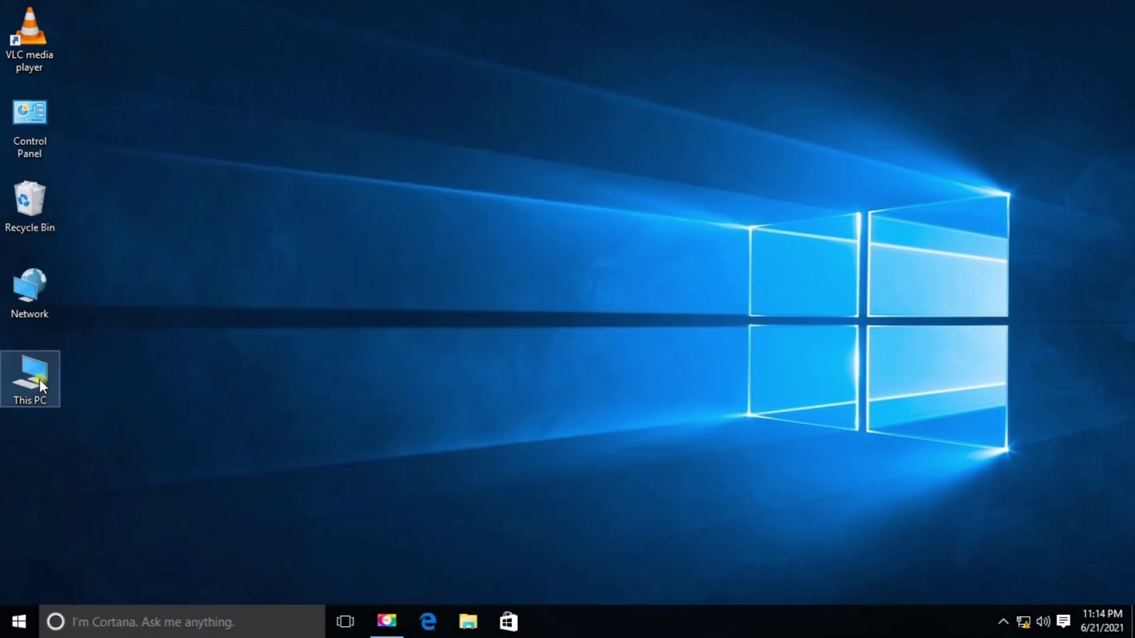
{"action": "double_click", "coordinate": [36, 379]}
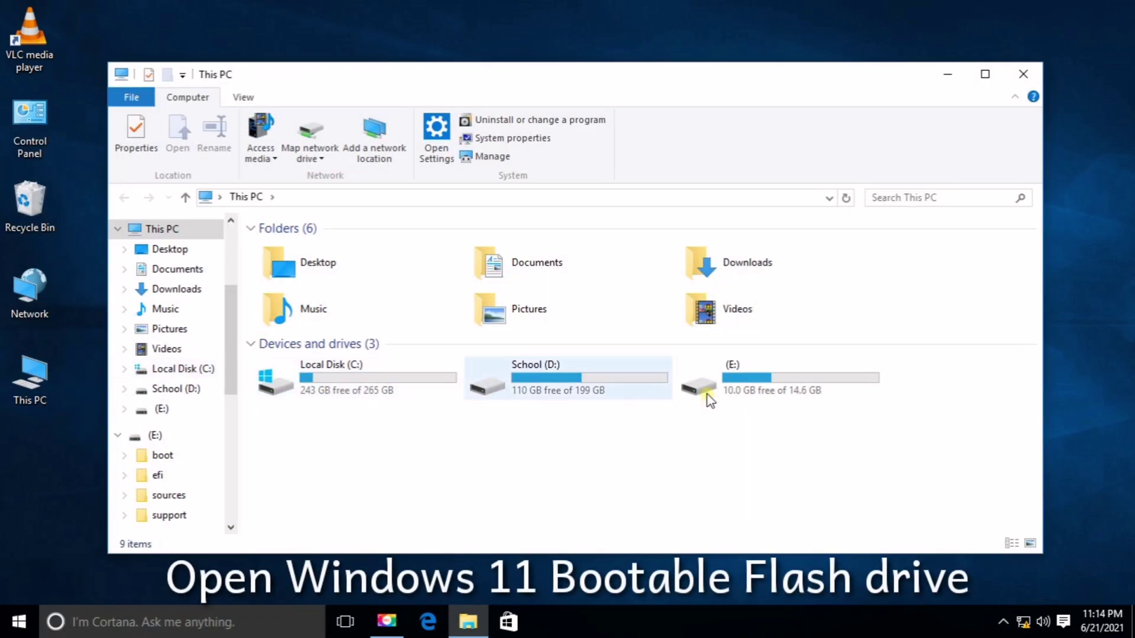
{"action": "left_click", "coordinate": [763, 383]}
{"action": "double_click", "coordinate": [764, 382]}
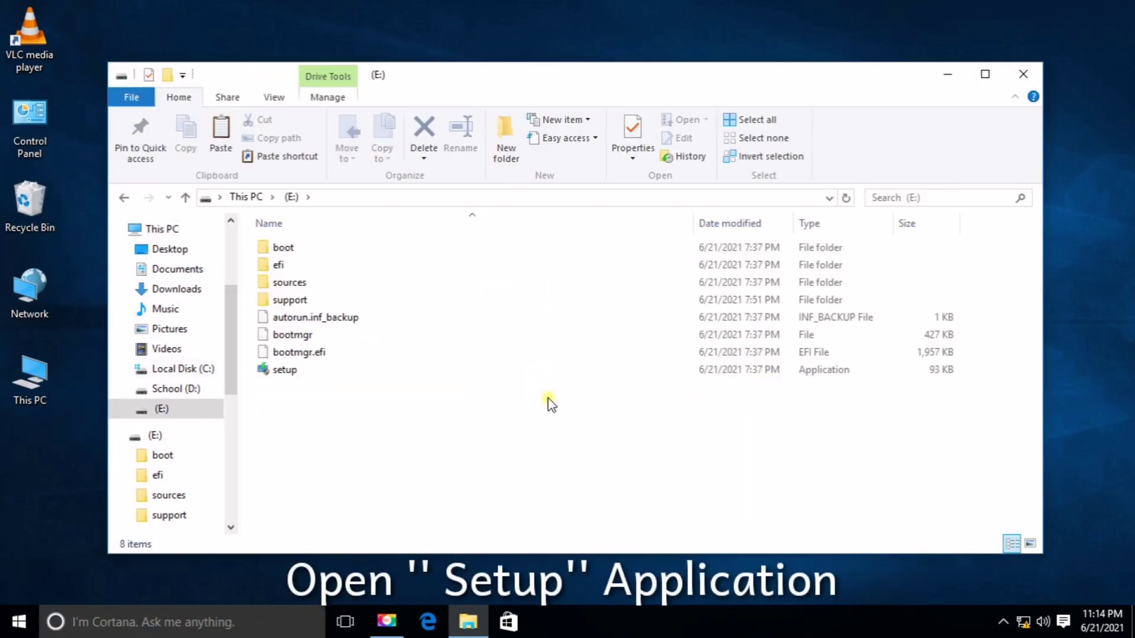
{"action": "double_click", "coordinate": [290, 373]}
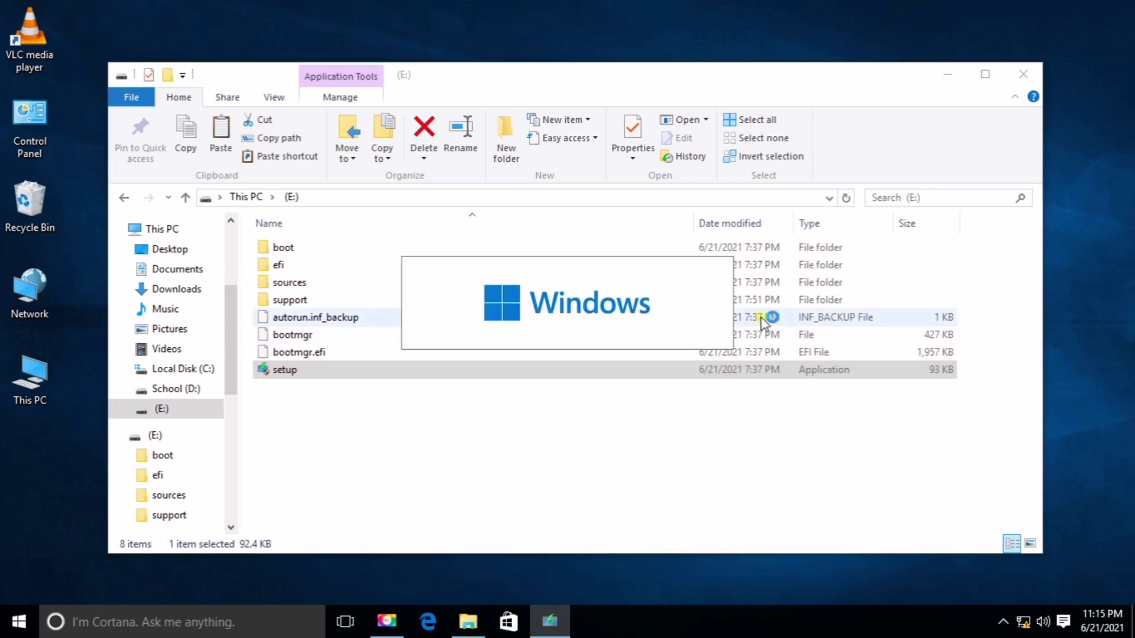
Close the drive window and dismiss Windows 11 Setup after it reports the TPM 2.0 requirement.
{"action": "left_click", "coordinate": [1023, 75]}
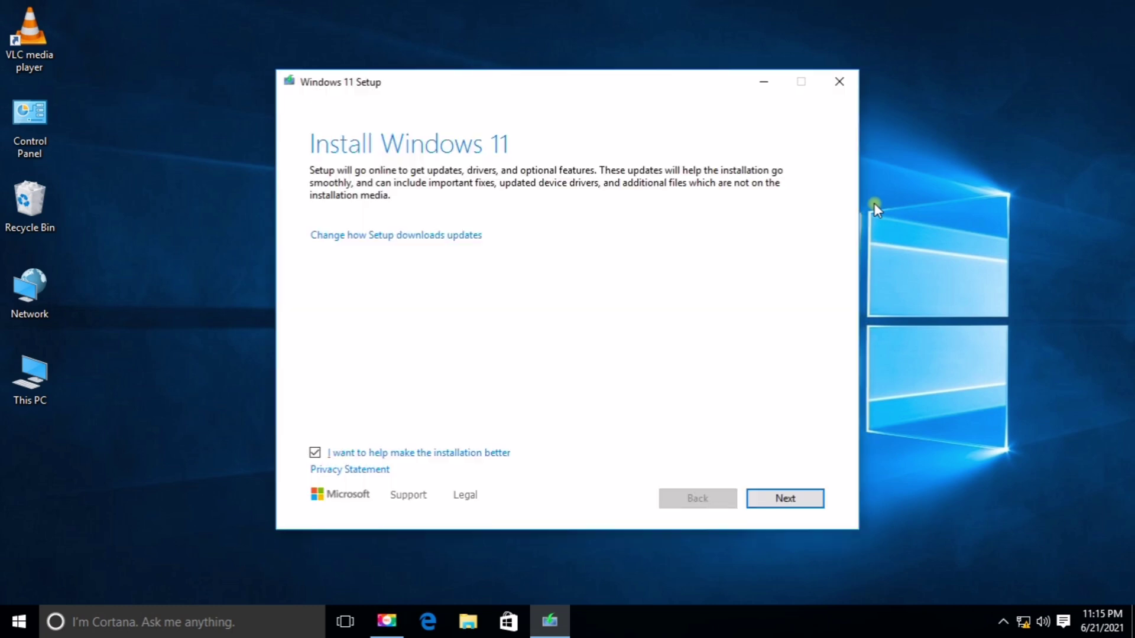
{"action": "left_click", "coordinate": [785, 498]}
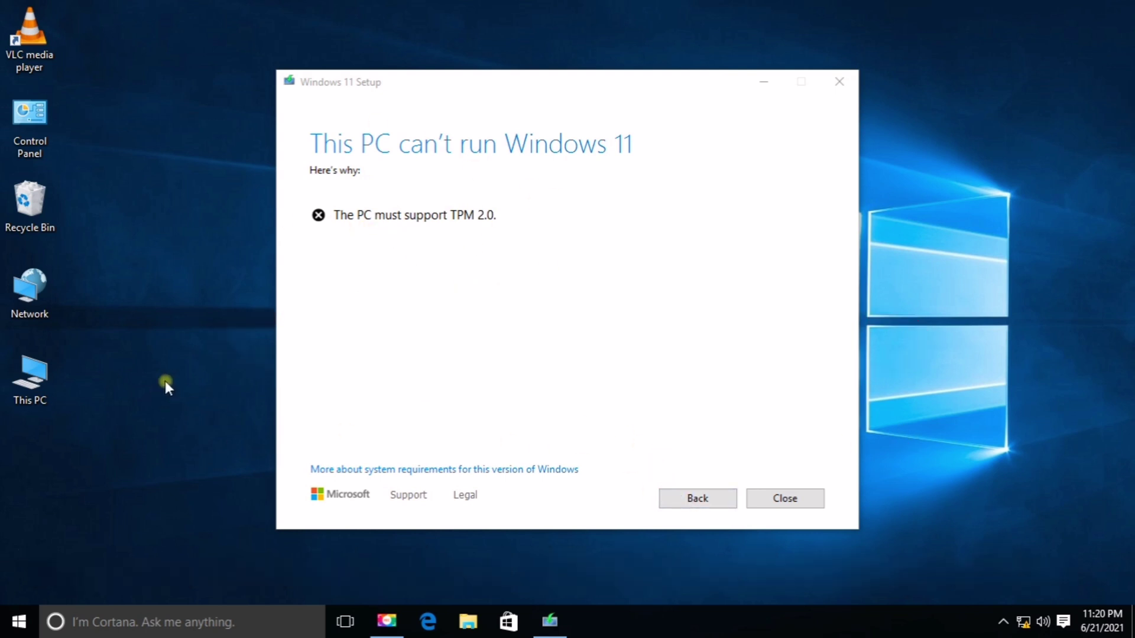
{"action": "key", "text": "super+d"}
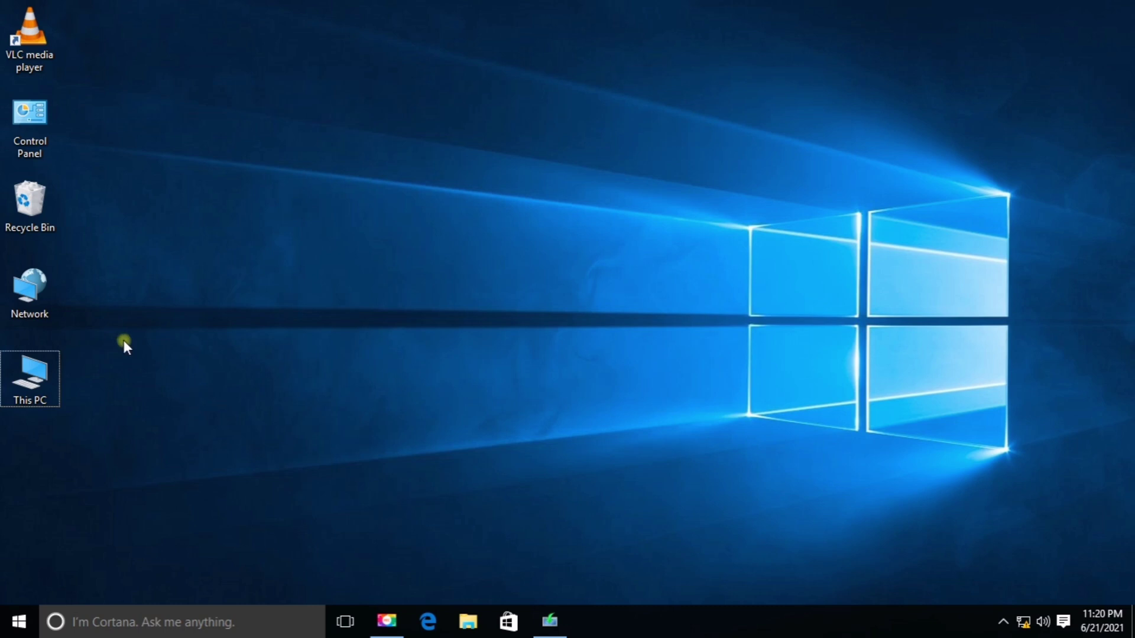
Copy appraiserres.dll from the Downloads 'Fix TMP 2.0 & BOOT' folder.
{"action": "left_click", "coordinate": [34, 383]}
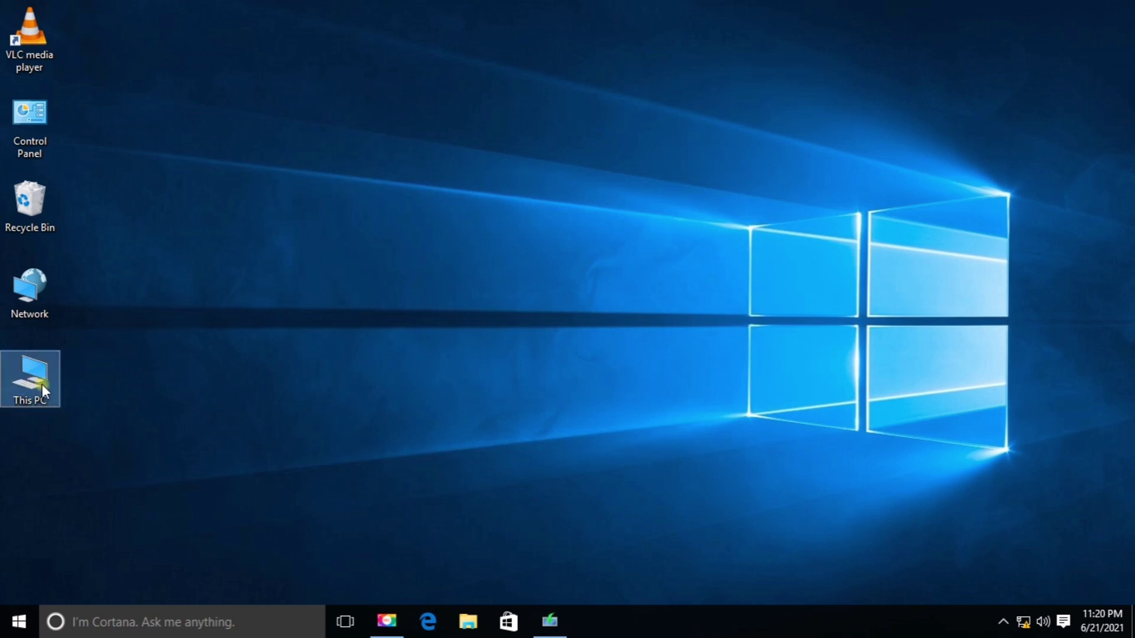
{"action": "double_click", "coordinate": [42, 387]}
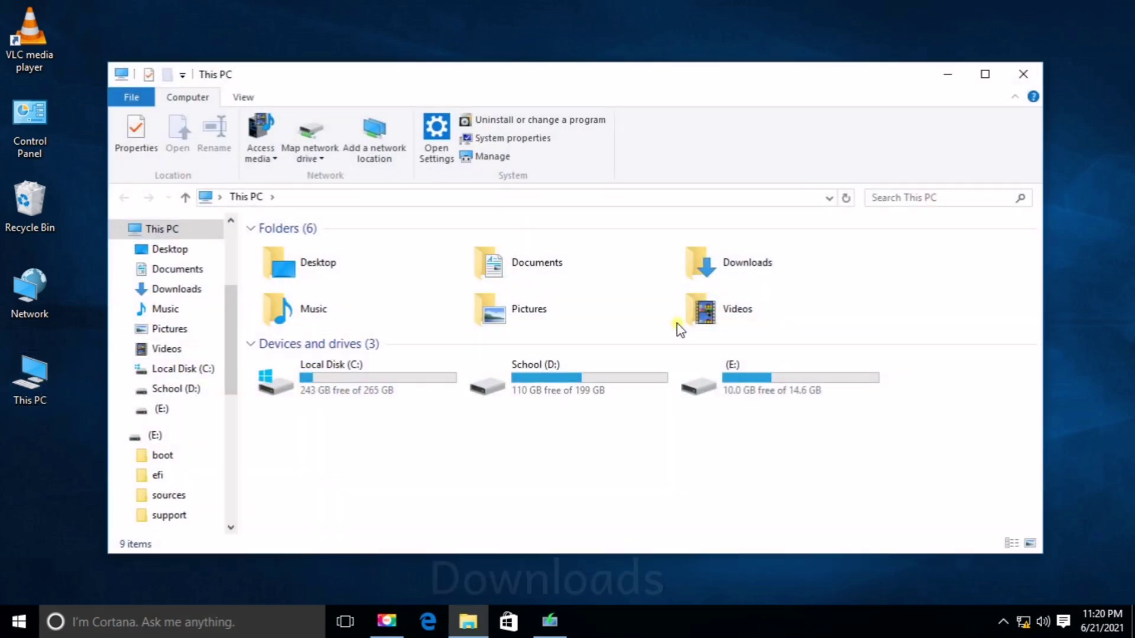
{"action": "double_click", "coordinate": [689, 268]}
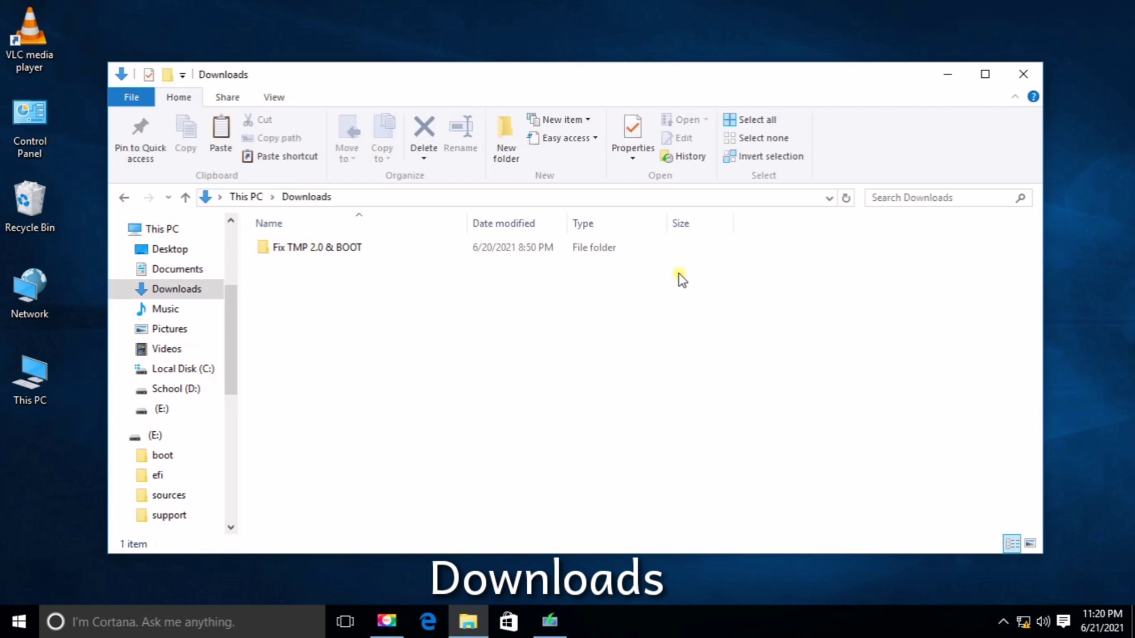
{"action": "double_click", "coordinate": [318, 249]}
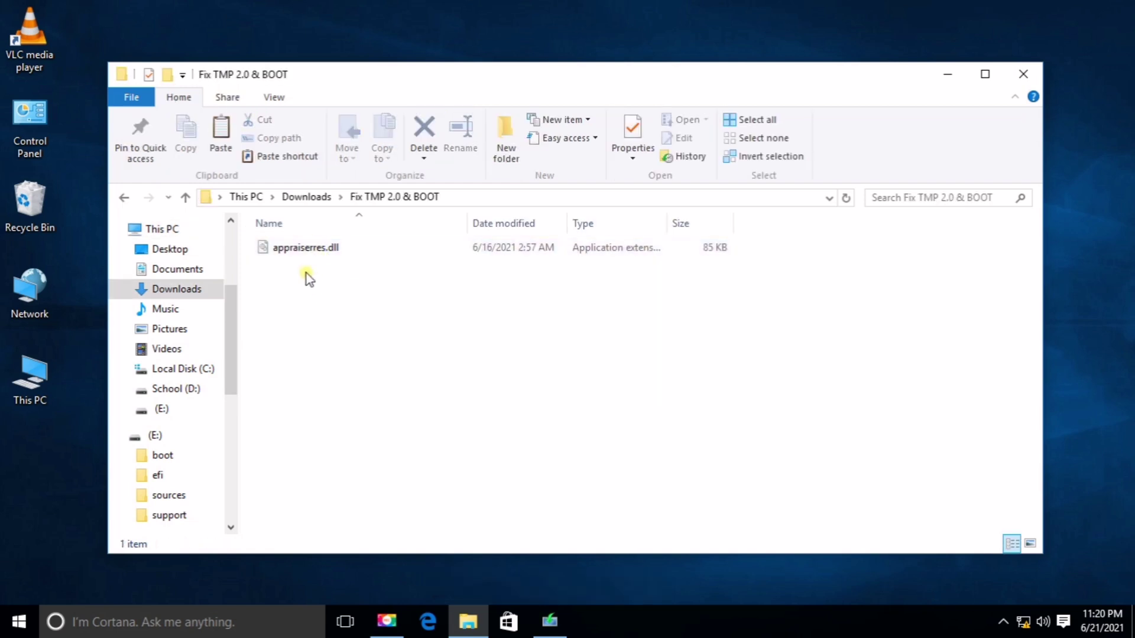
{"action": "left_click", "coordinate": [295, 255]}
{"action": "right_click", "coordinate": [296, 254]}
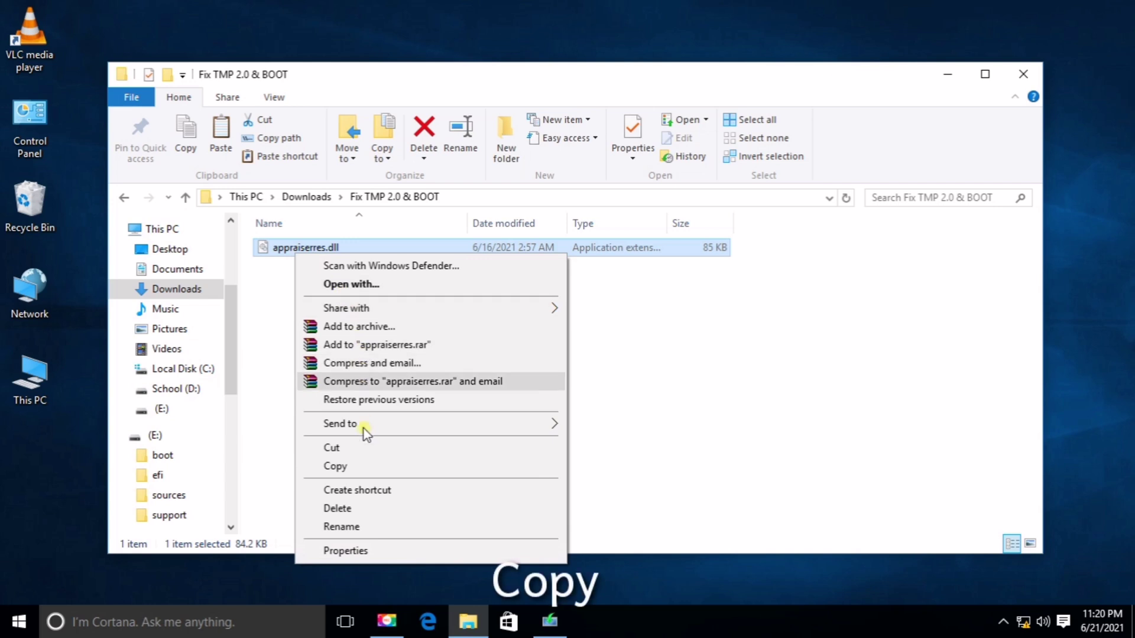
{"action": "left_click", "coordinate": [334, 471]}
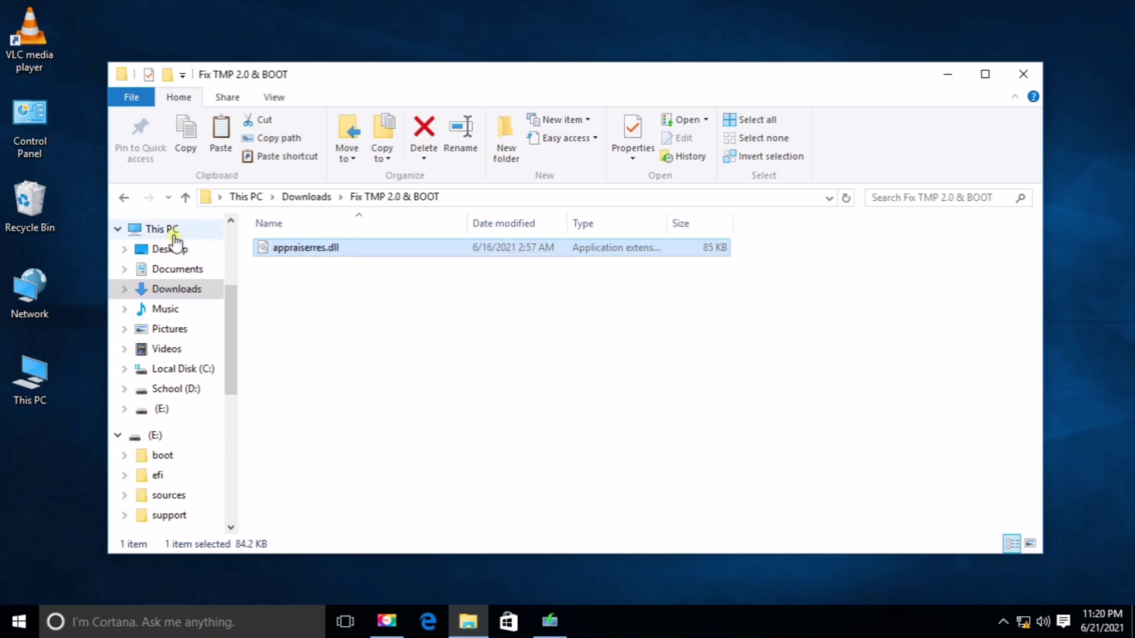
Paste the copied appraiserres.dll into the sources folder on the USB drive (E:).
{"action": "left_click", "coordinate": [172, 233]}
{"action": "double_click", "coordinate": [696, 390]}
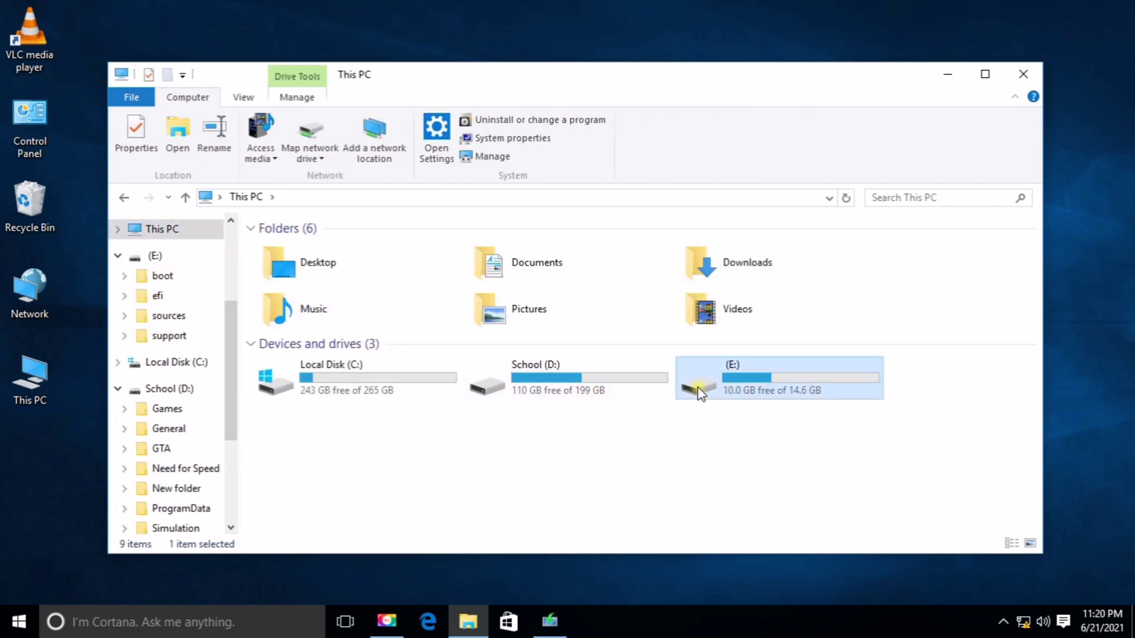
{"action": "left_click", "coordinate": [306, 247]}
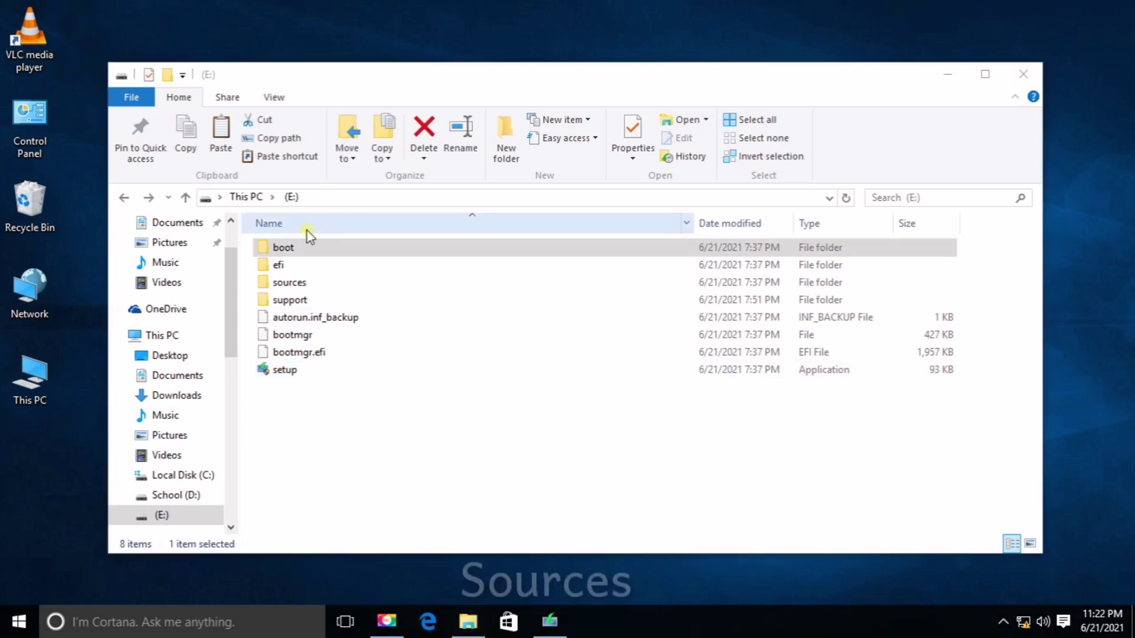
{"action": "double_click", "coordinate": [290, 282]}
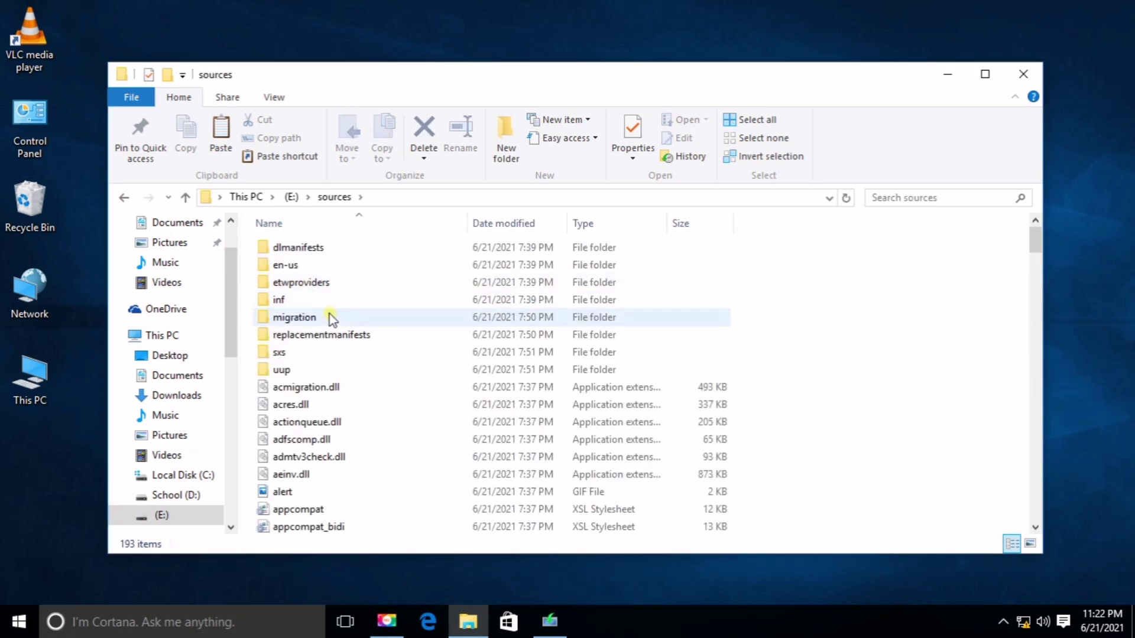
{"action": "right_click", "coordinate": [253, 409]}
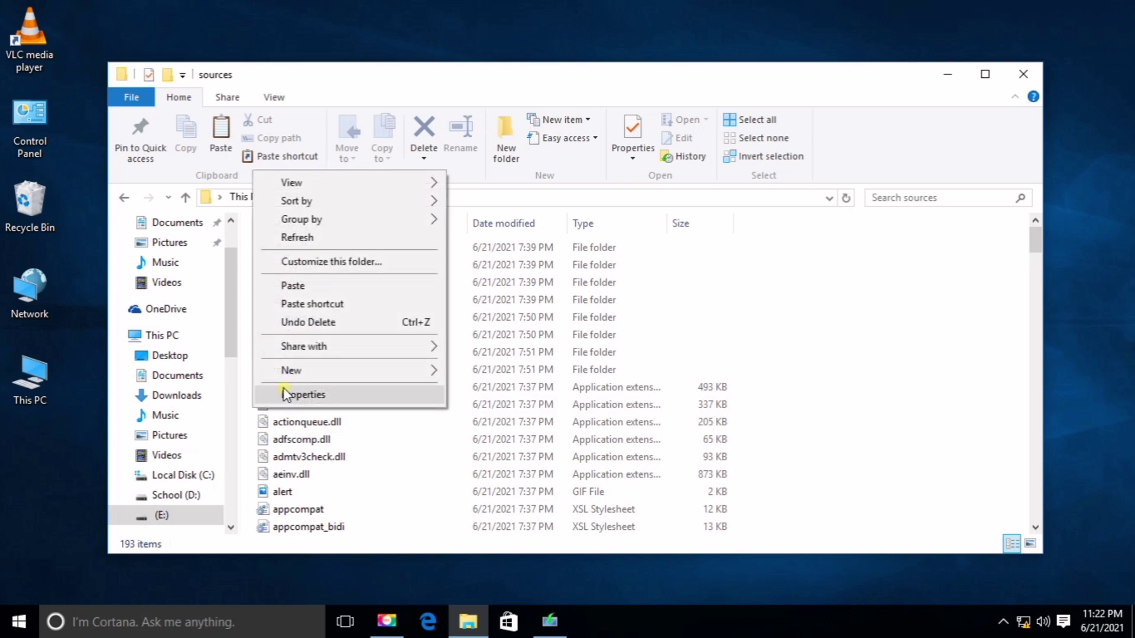
{"action": "left_click", "coordinate": [312, 286]}
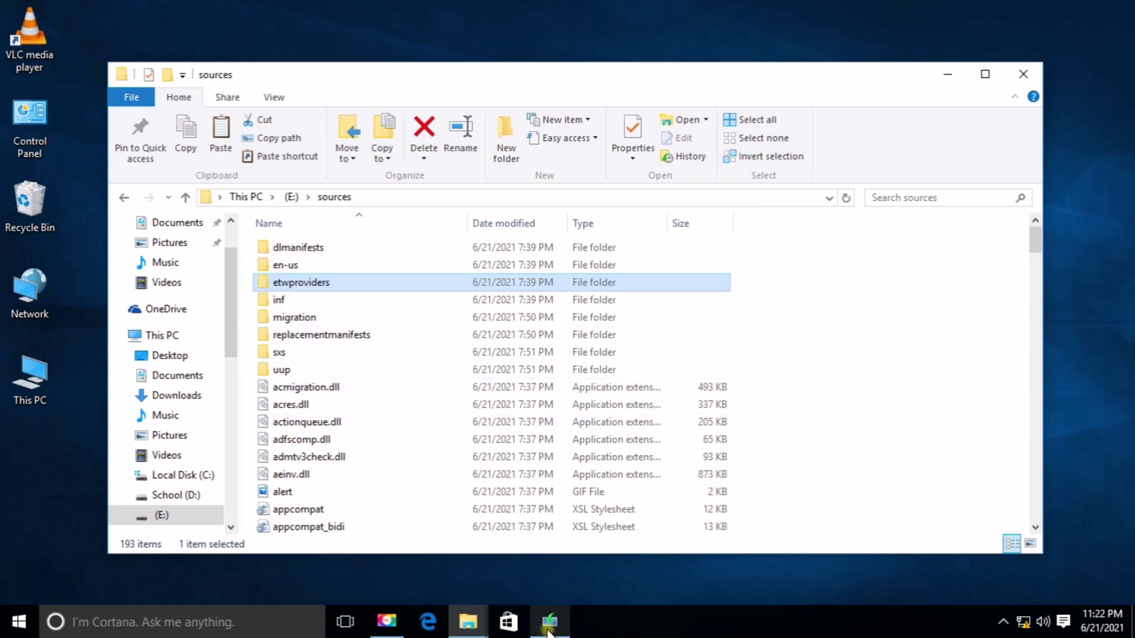
Minimize Setup, paste appraiserres.dll into sources replacing the existing file for both conflicts, then close Explorer.
{"action": "left_click", "coordinate": [549, 623]}
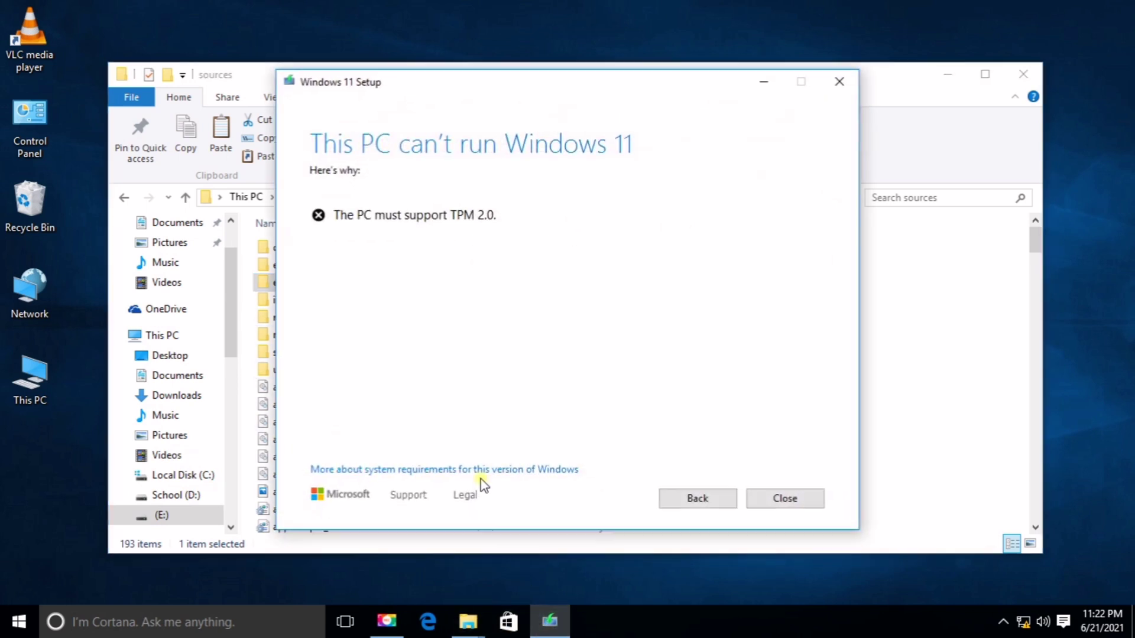
{"action": "left_click", "coordinate": [763, 81]}
{"action": "right_click", "coordinate": [247, 346]}
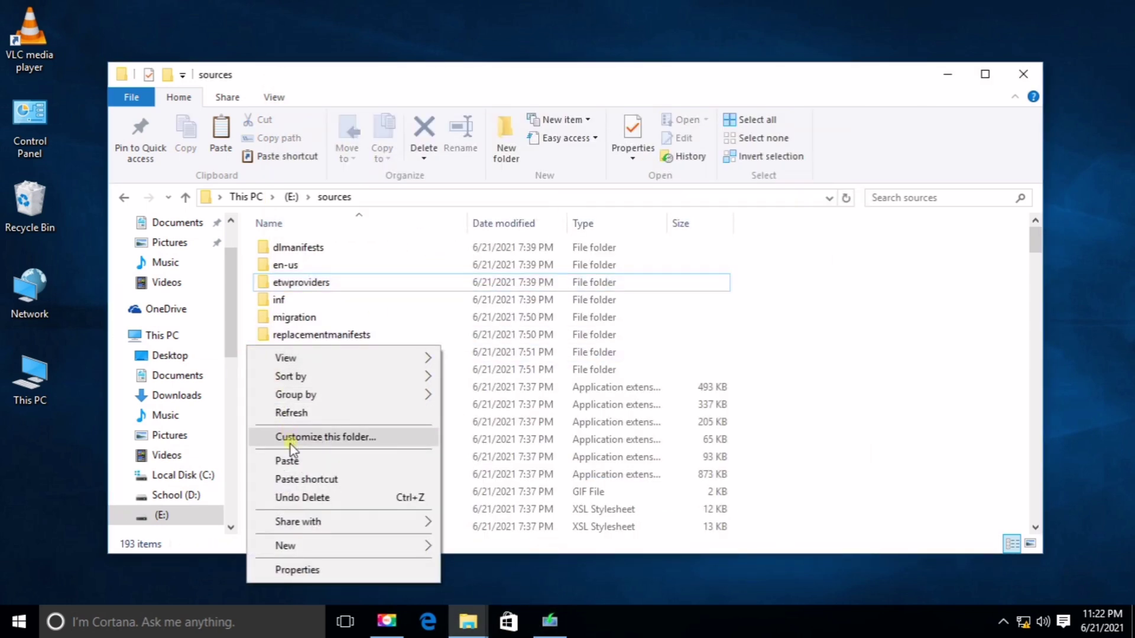
{"action": "left_click", "coordinate": [292, 460]}
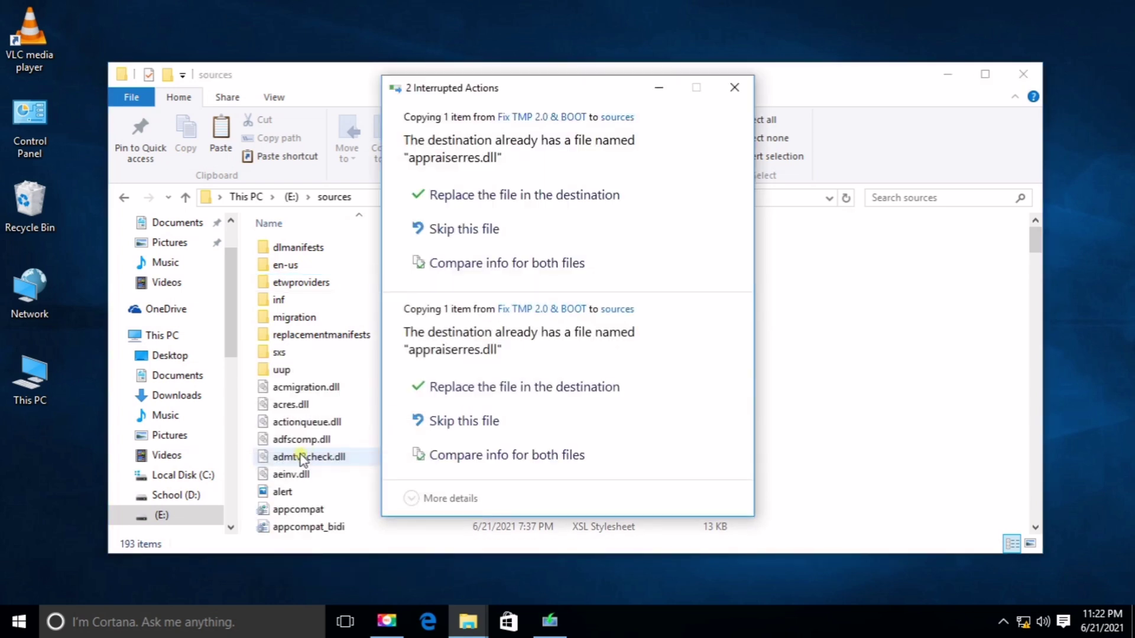
{"action": "left_click", "coordinate": [484, 196]}
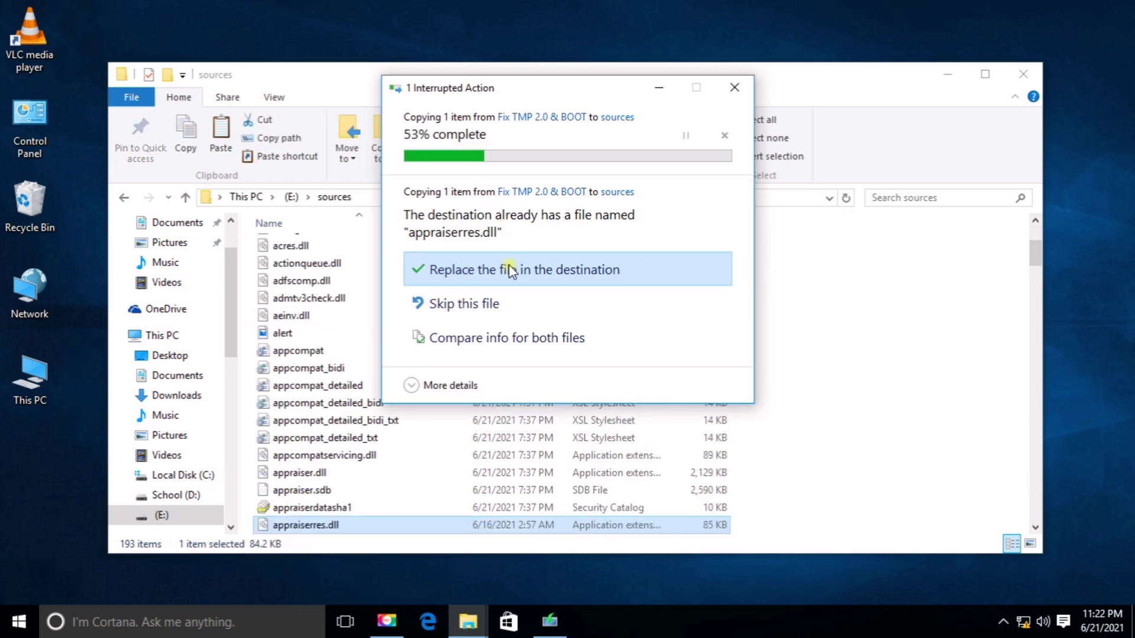
{"action": "left_click", "coordinate": [508, 205]}
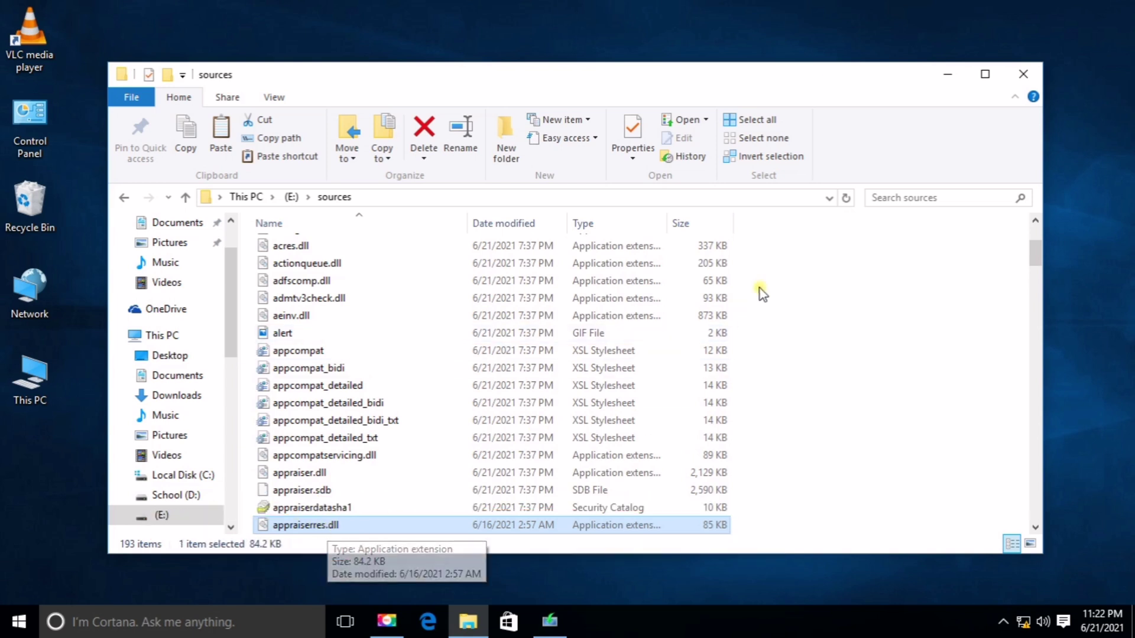
{"action": "left_click", "coordinate": [1025, 71]}
{"action": "left_click", "coordinate": [550, 626]}
Cancel the failed Windows 11 Setup run and refresh the desktop twice.
{"action": "left_click", "coordinate": [779, 505]}
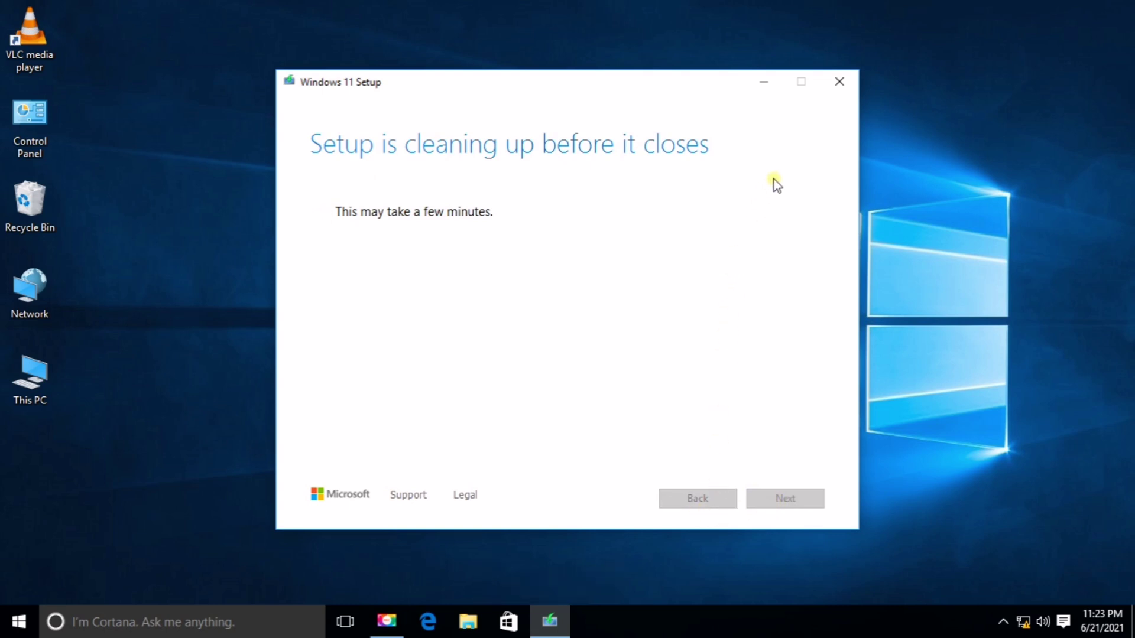
{"action": "right_click", "coordinate": [907, 217]}
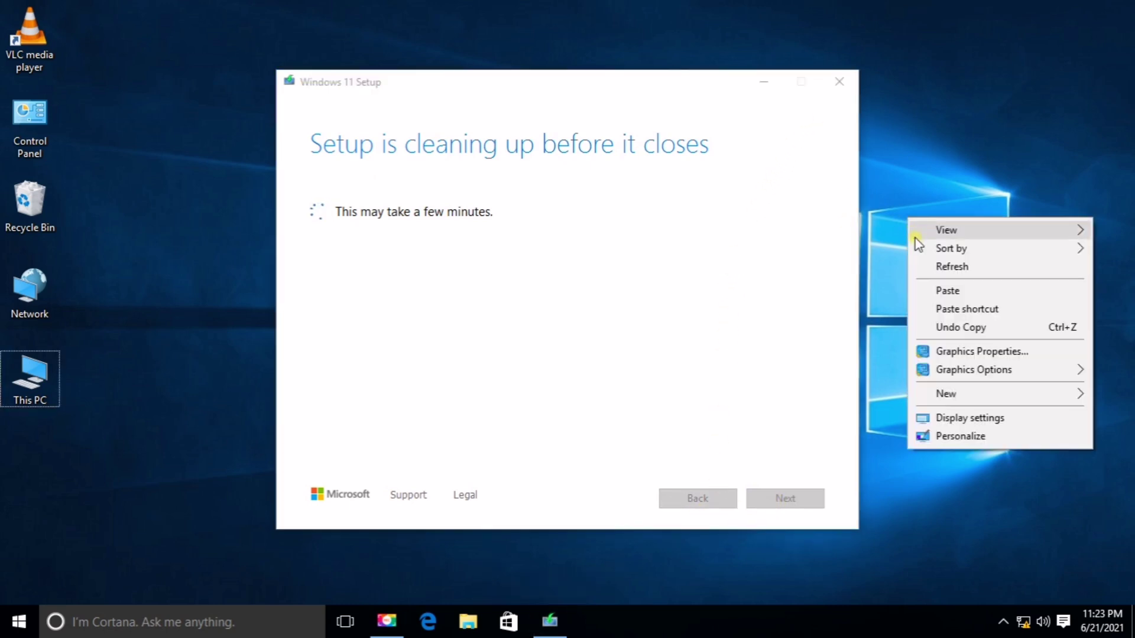
{"action": "left_click", "coordinate": [928, 266]}
{"action": "right_click", "coordinate": [906, 233]}
{"action": "left_click", "coordinate": [936, 282]}
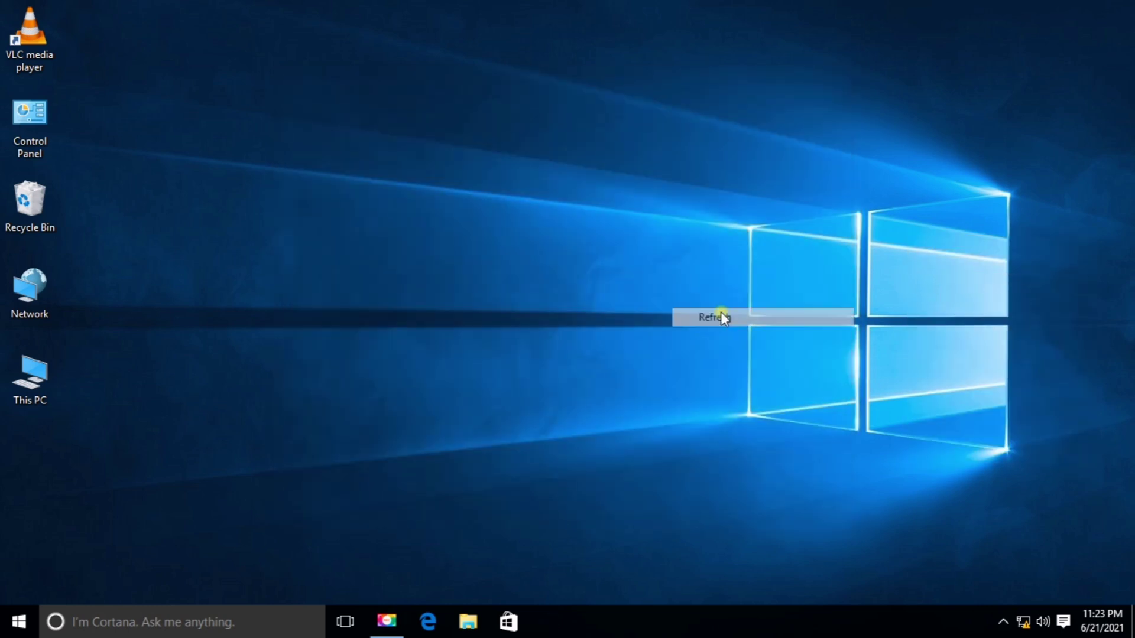
Relaunch setup from the patched USB drive (E:), close Explorer, and refresh the desktop.
{"action": "key", "text": "super+e"}
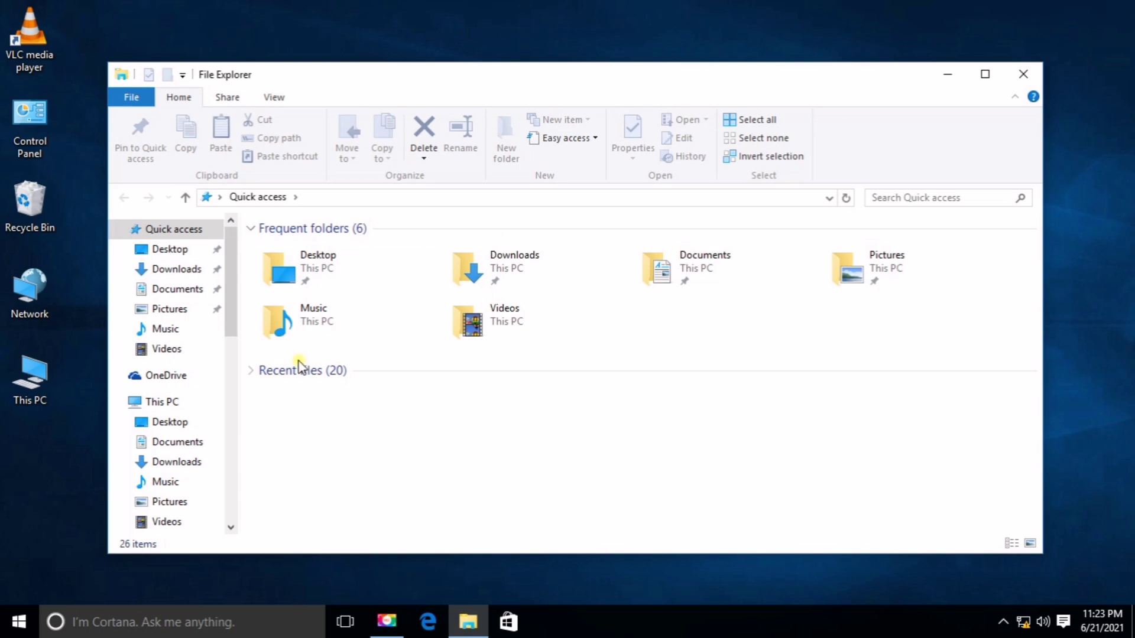
{"action": "left_click", "coordinate": [171, 403]}
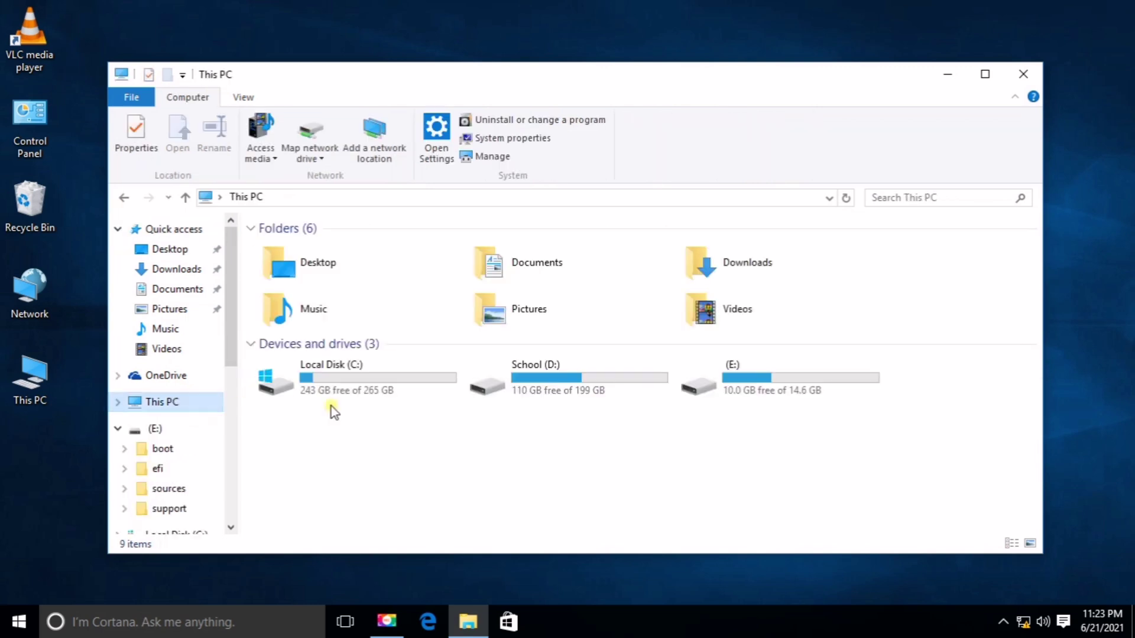
{"action": "double_click", "coordinate": [729, 392]}
{"action": "double_click", "coordinate": [293, 372]}
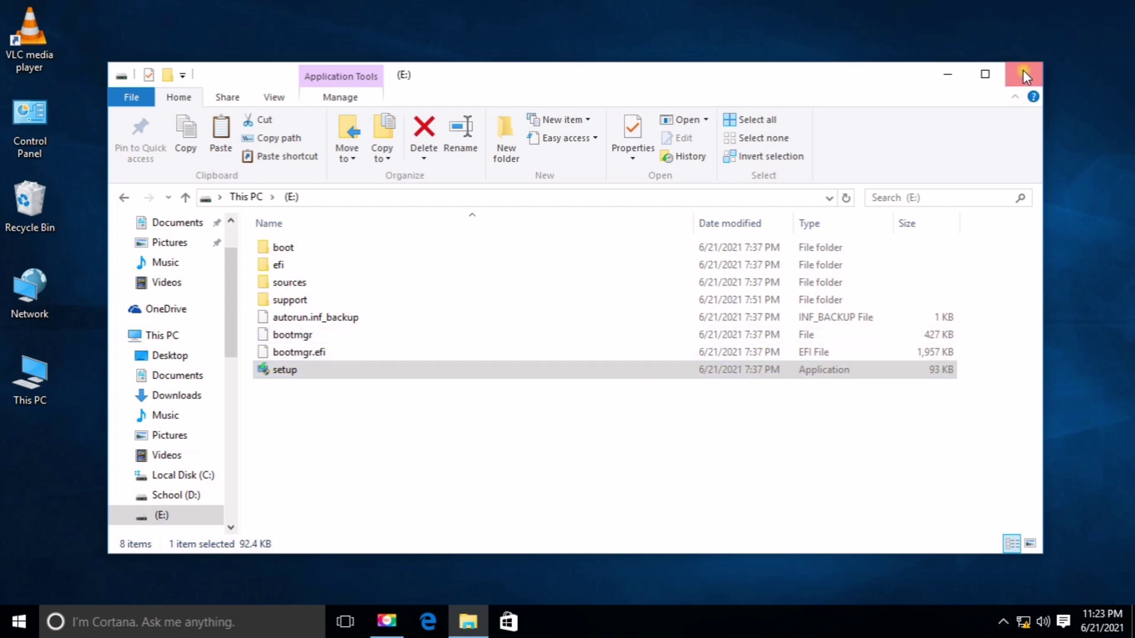
{"action": "left_click", "coordinate": [1023, 74]}
{"action": "right_click", "coordinate": [626, 228]}
{"action": "left_click", "coordinate": [667, 276]}
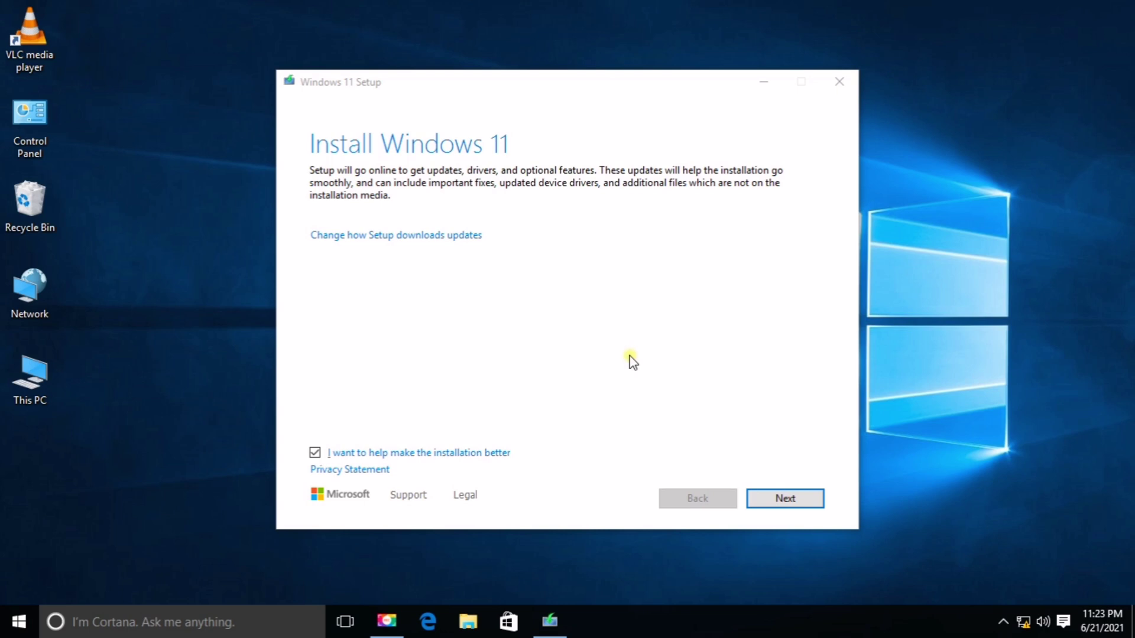
Opt out of installation feedback, continue, then scroll through and accept the license terms.
{"action": "left_click", "coordinate": [398, 452]}
{"action": "left_click", "coordinate": [754, 500]}
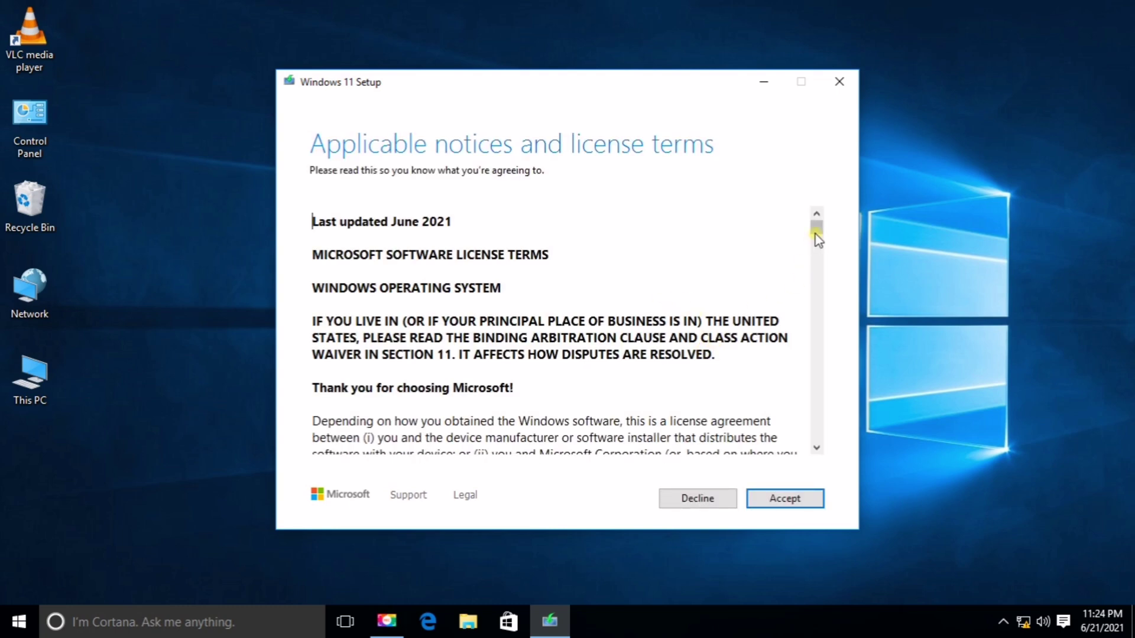
{"action": "scroll", "coordinate": [747, 243], "scroll_direction": "down", "scroll_amount": 2}
{"action": "scroll", "coordinate": [747, 242], "scroll_direction": "down", "scroll_amount": 8}
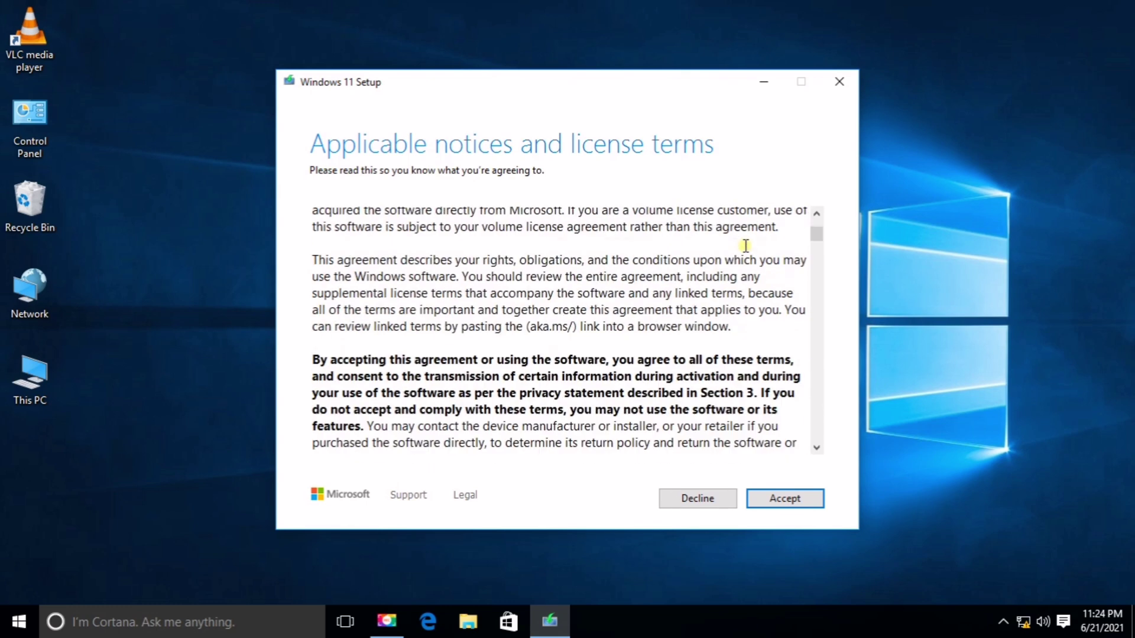
{"action": "scroll", "coordinate": [745, 248], "scroll_direction": "down", "scroll_amount": 10}
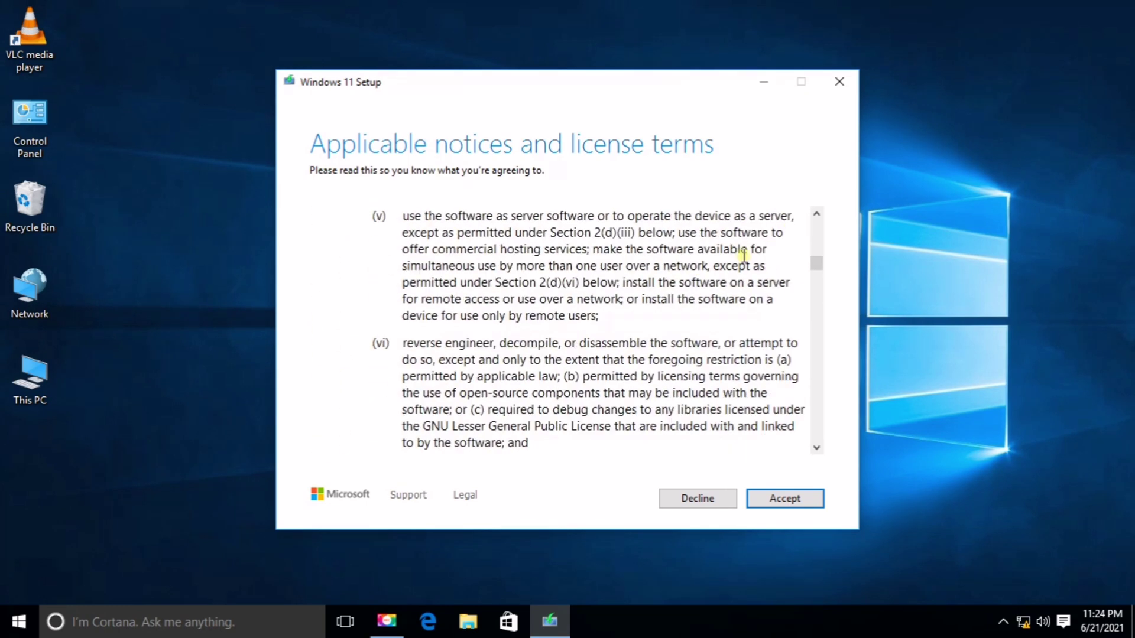
{"action": "scroll", "coordinate": [817, 293], "scroll_direction": "down", "scroll_amount": 3}
{"action": "left_click", "coordinate": [790, 498]}
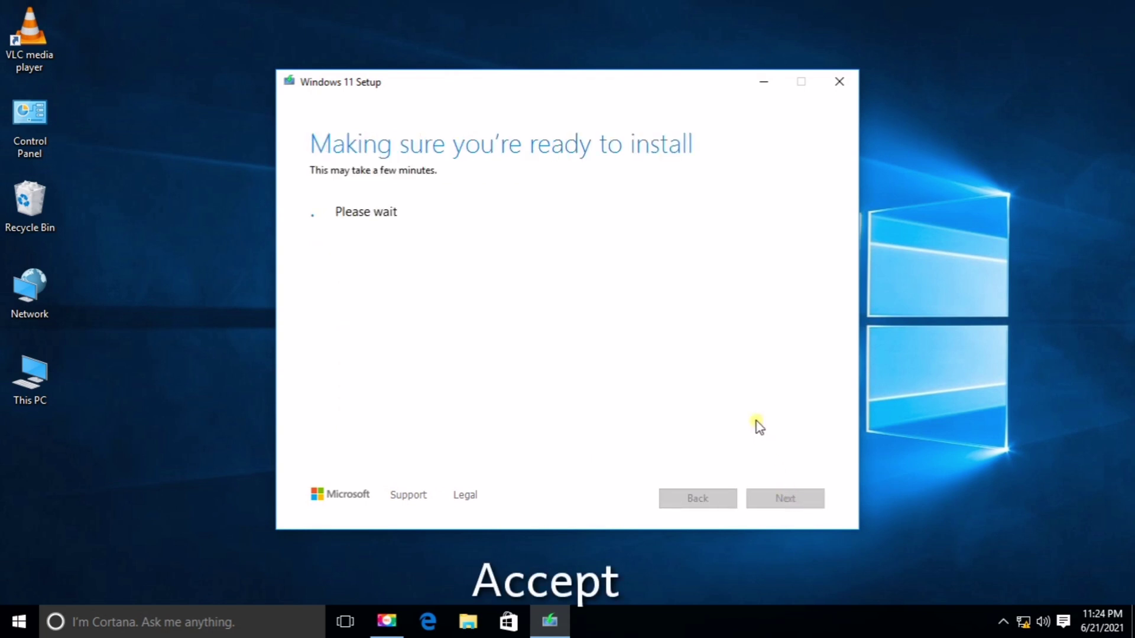